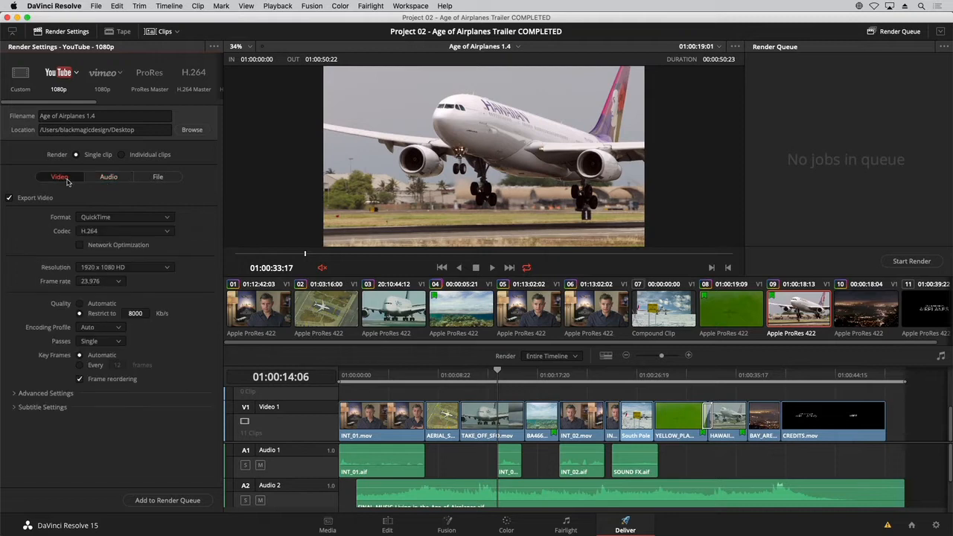
Step: Set the audio codec for the YouTube render to AAC
{"action": "left_click", "coordinate": [114, 180]}
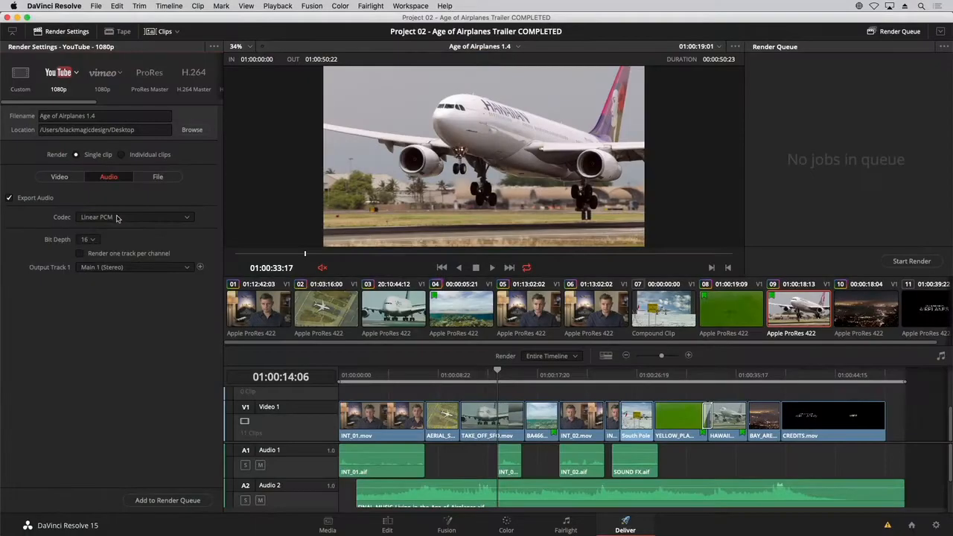
{"action": "left_click", "coordinate": [116, 217]}
{"action": "left_click", "coordinate": [118, 240]}
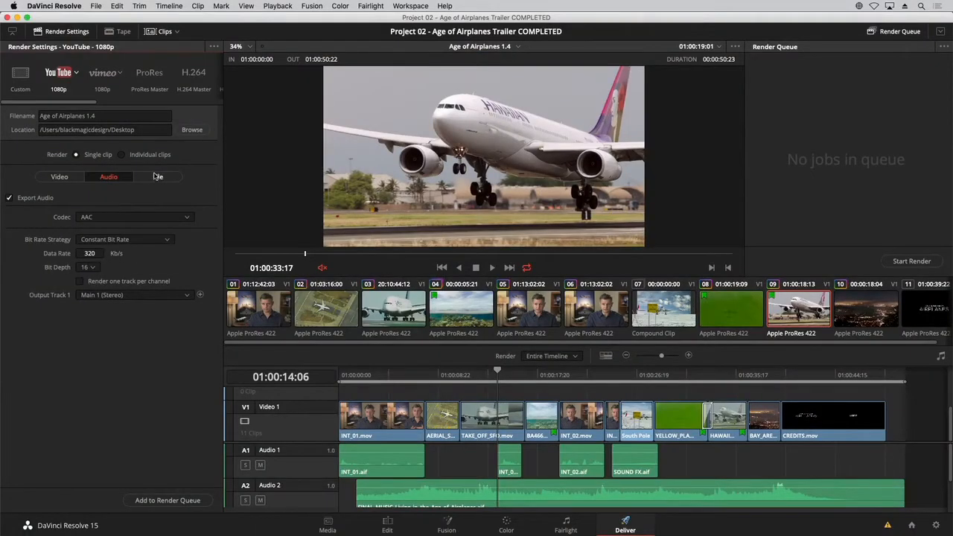
Step: Make the output filename use the timeline name and add the job to the render queue
{"action": "left_click", "coordinate": [157, 177]}
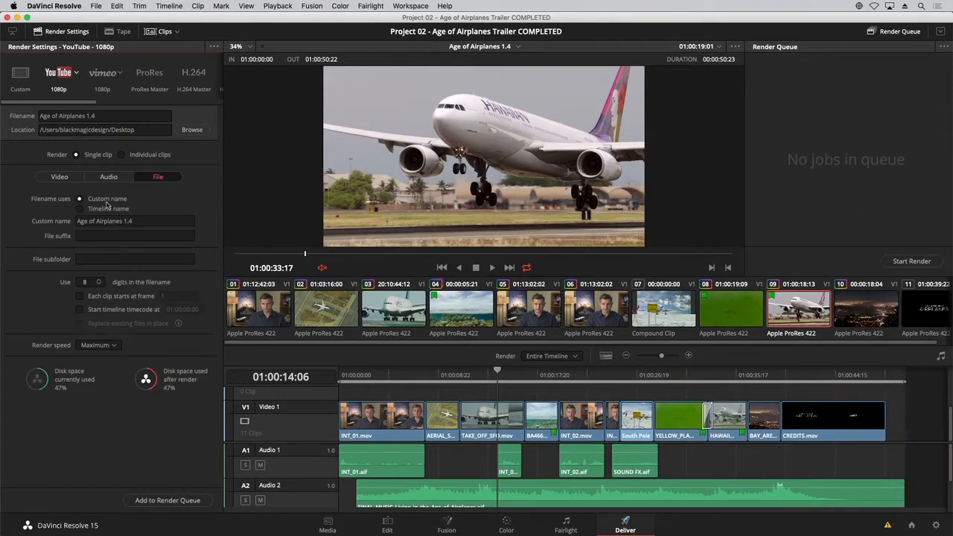
{"action": "left_click", "coordinate": [99, 209]}
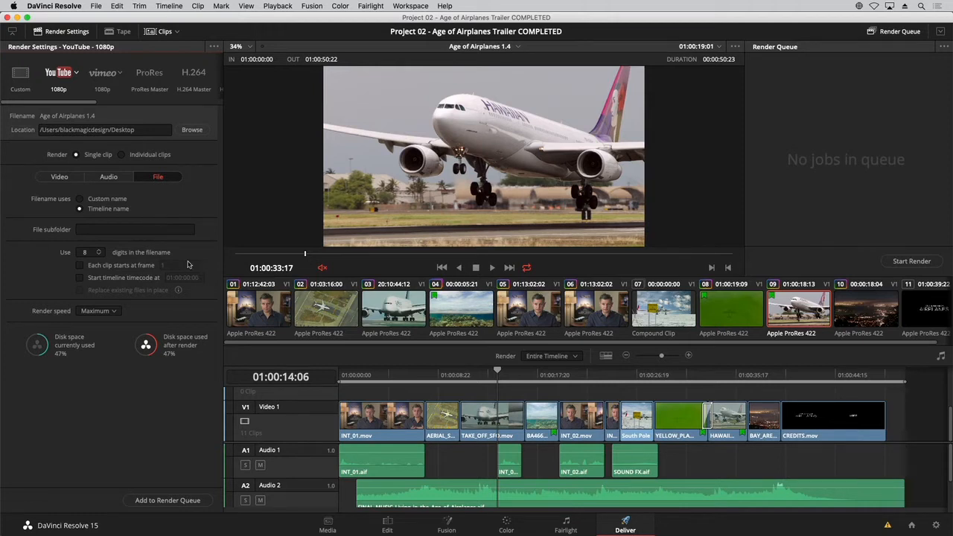
{"action": "left_click", "coordinate": [171, 503]}
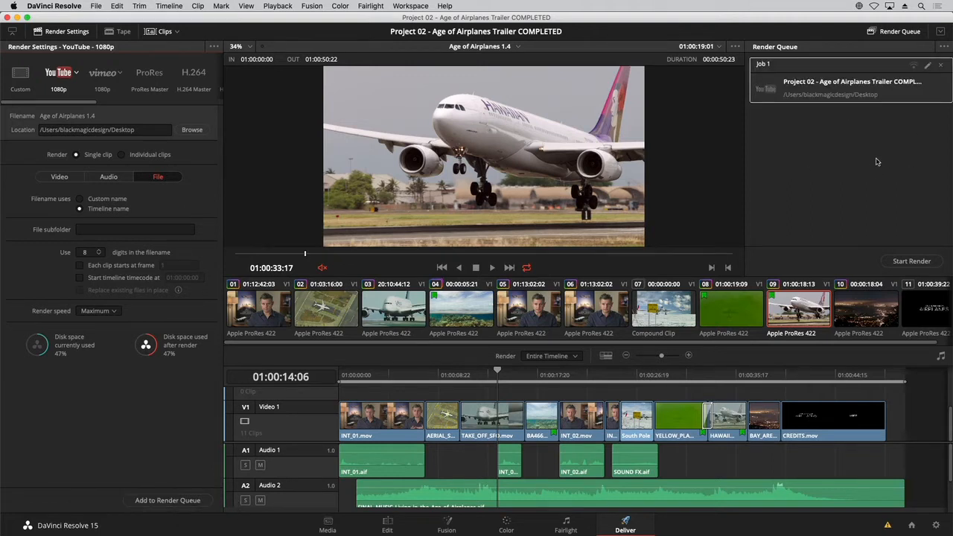
Step: Rename the queued render job HD YouTube
{"action": "double_click", "coordinate": [764, 64]}
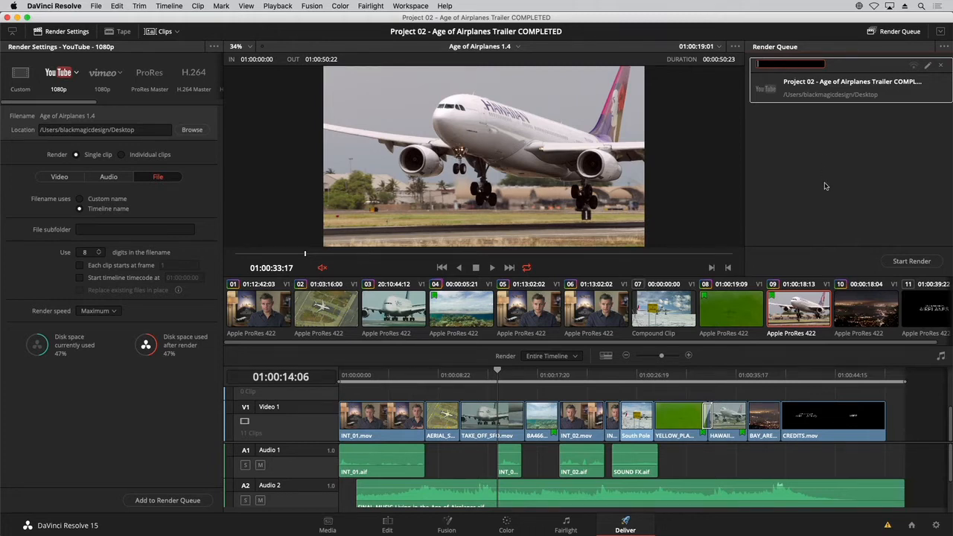
{"action": "type", "text": "HD YouTube"}
{"action": "key", "text": "Return"}
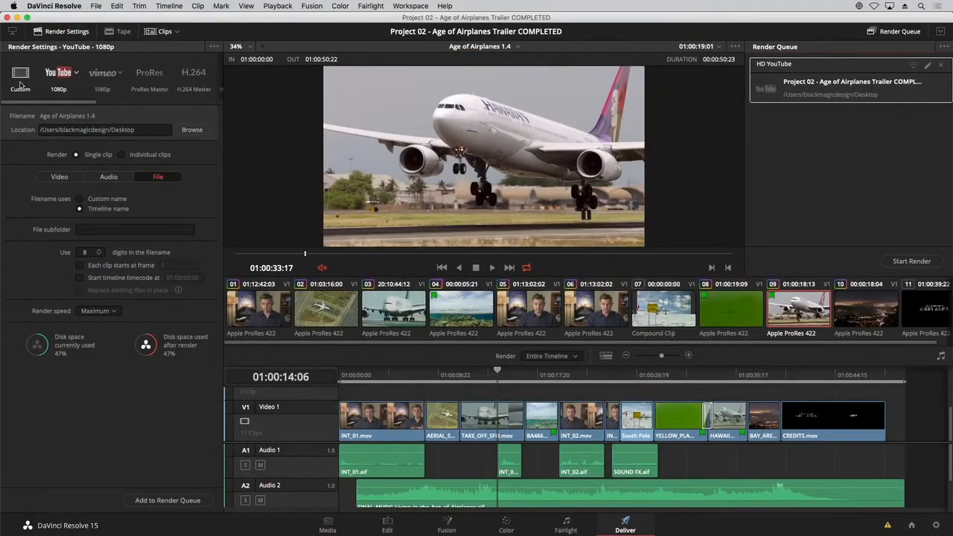
Step: Switch to the Custom render preset and set the render location to a new Desktop folder named Dailies
{"action": "left_click", "coordinate": [20, 82]}
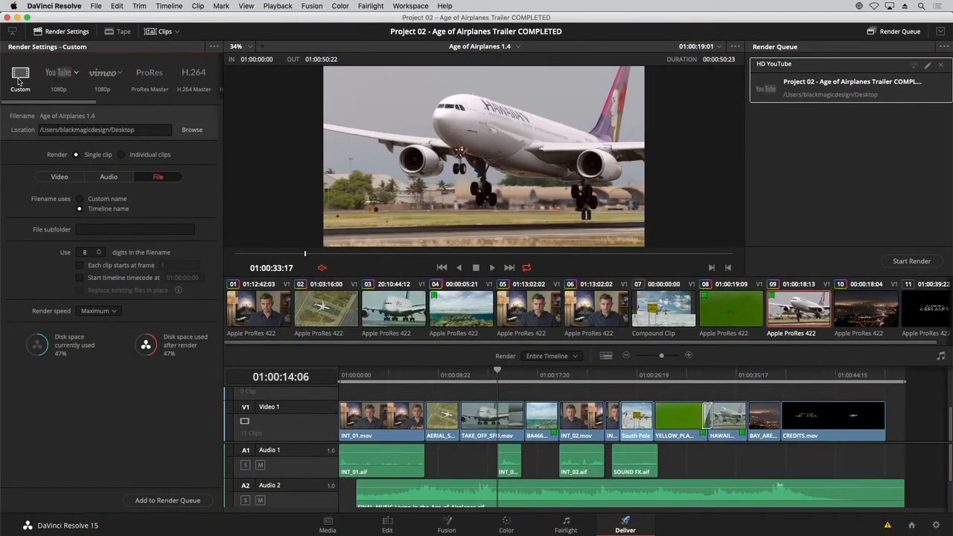
{"action": "left_click", "coordinate": [60, 176]}
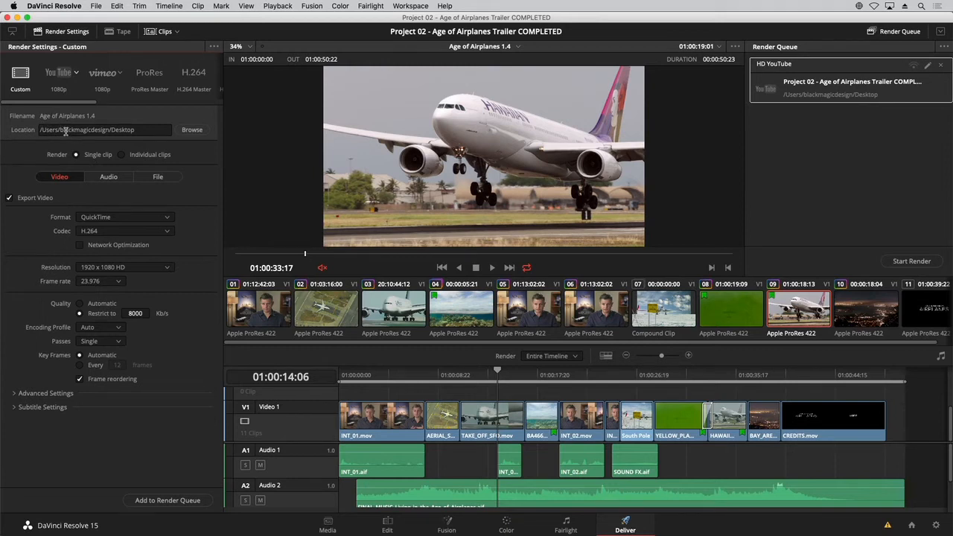
{"action": "left_click", "coordinate": [192, 130]}
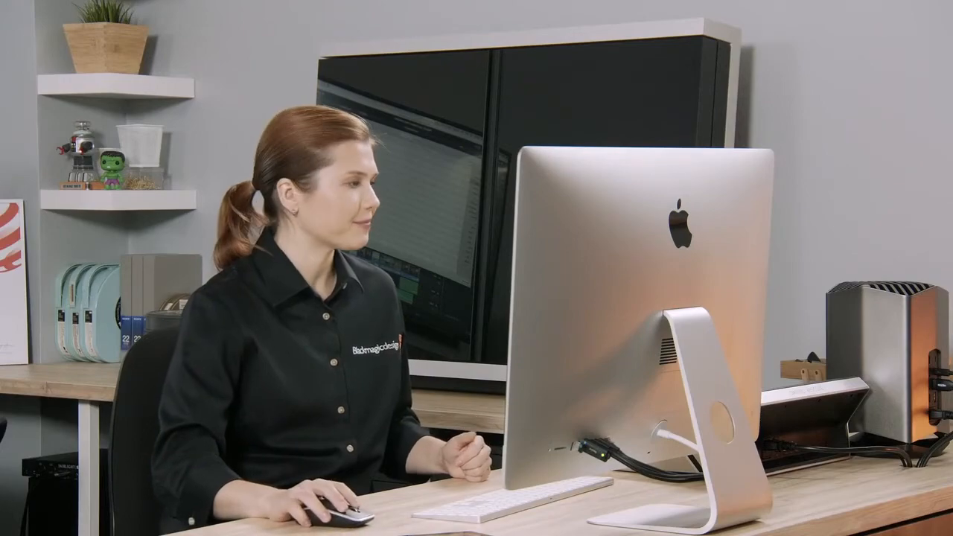
{"action": "left_click", "coordinate": [118, 388]}
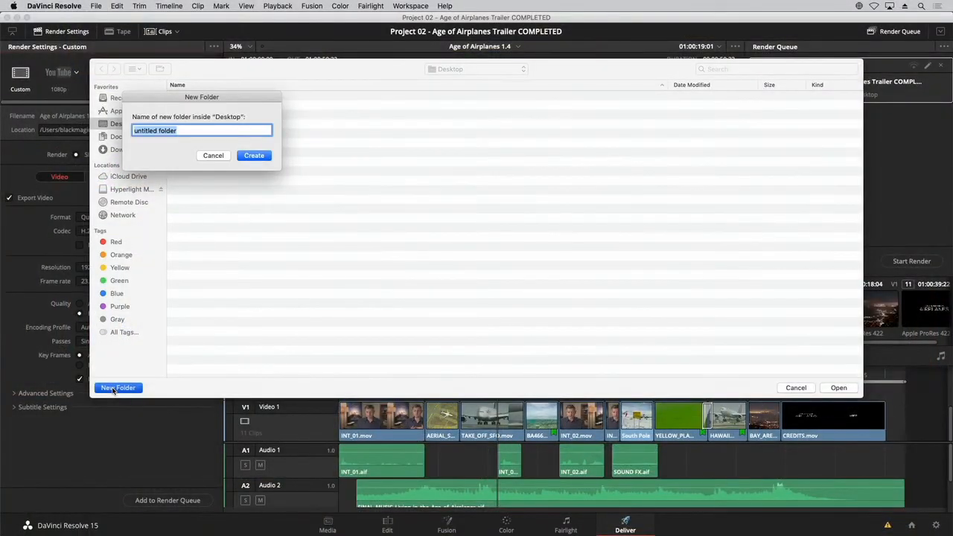
{"action": "type", "text": "Dailies"}
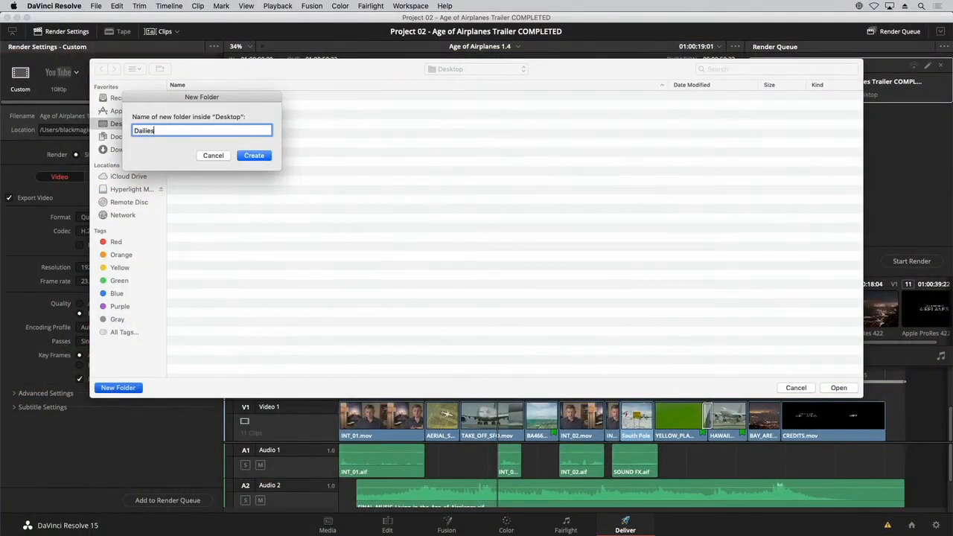
{"action": "key", "text": "Return"}
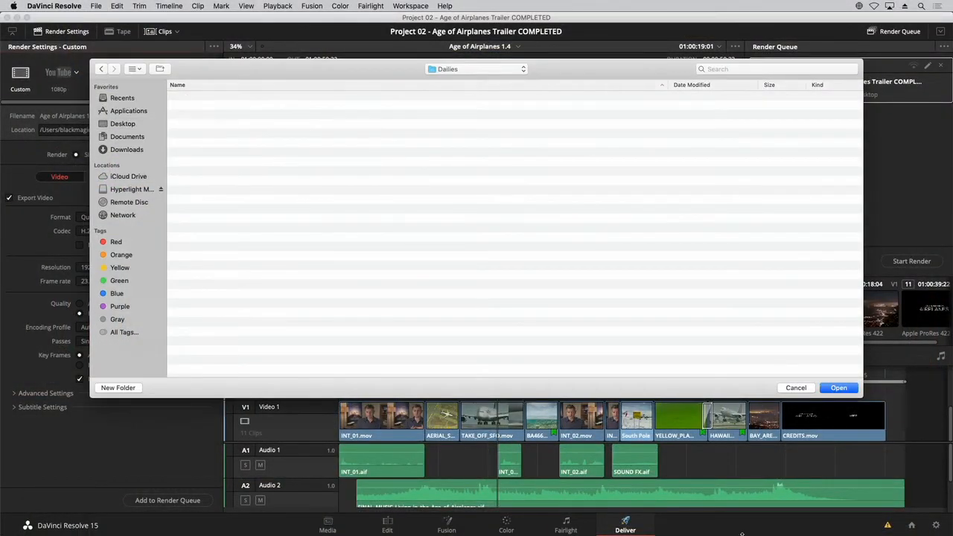
{"action": "left_click", "coordinate": [839, 389]}
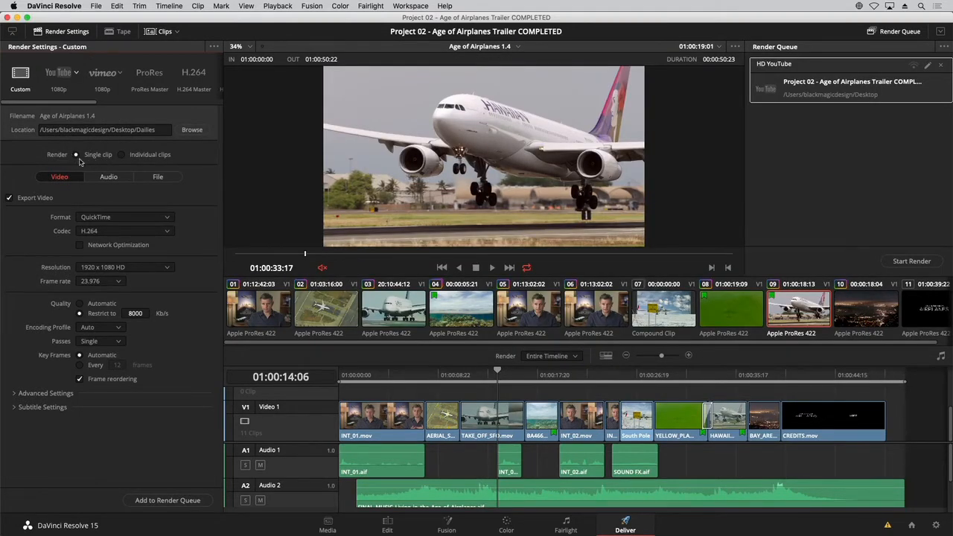
Step: Render individual clips using the Apple ProRes codec with type Apple ProRes 422 LT
{"action": "left_click", "coordinate": [123, 155]}
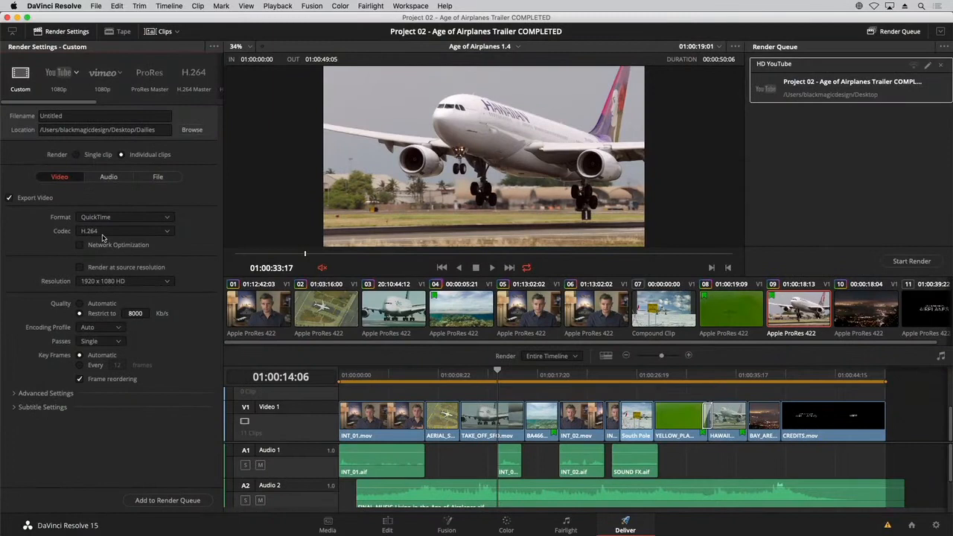
{"action": "left_click", "coordinate": [105, 232]}
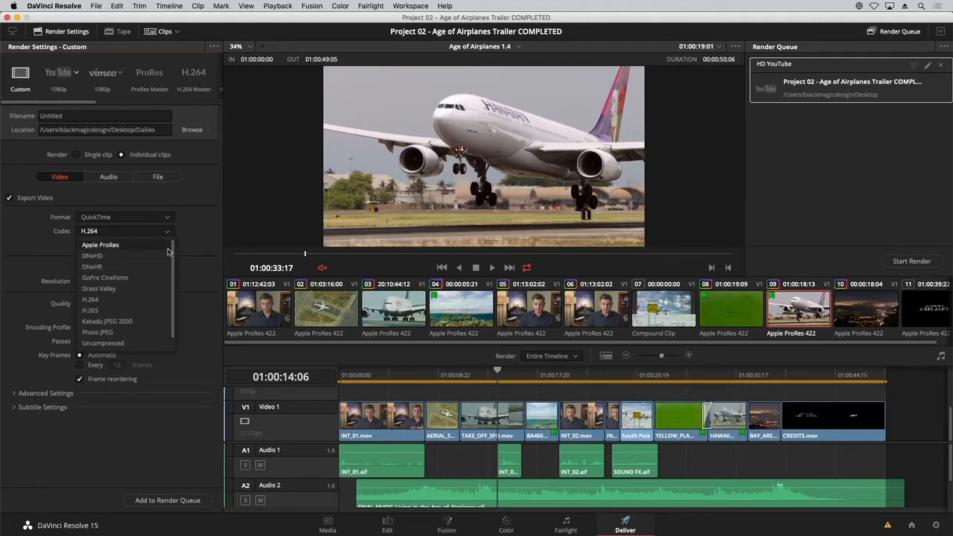
{"action": "mouse_move", "coordinate": [172, 268]}
{"action": "left_mouse_down"}
{"action": "mouse_move", "coordinate": [172, 297]}
{"action": "mouse_move", "coordinate": [173, 264]}
{"action": "left_mouse_up"}
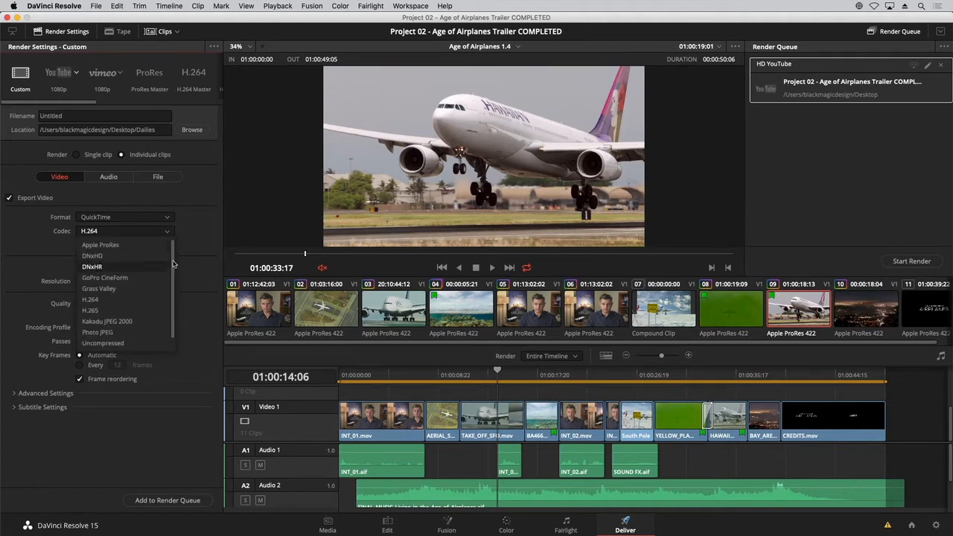
{"action": "left_click", "coordinate": [132, 245]}
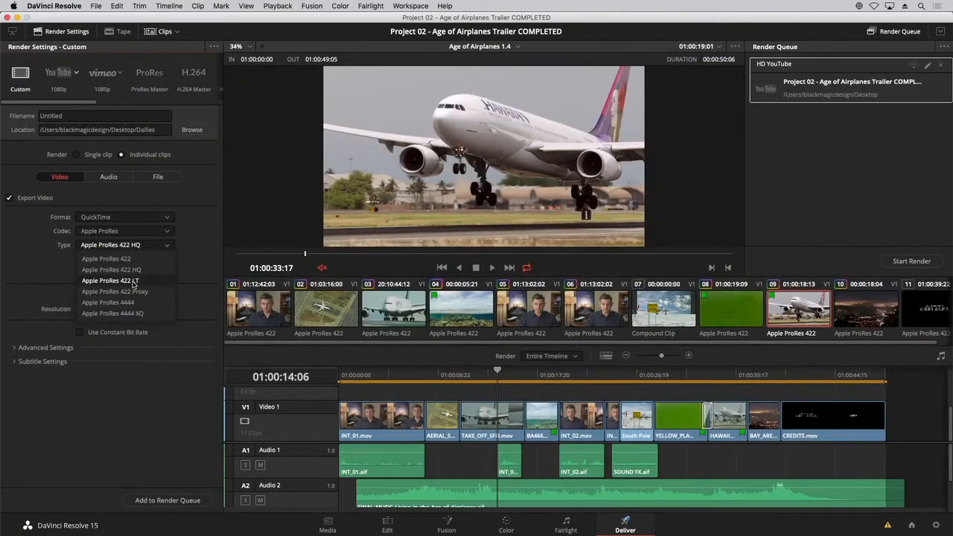
{"action": "left_click", "coordinate": [135, 282]}
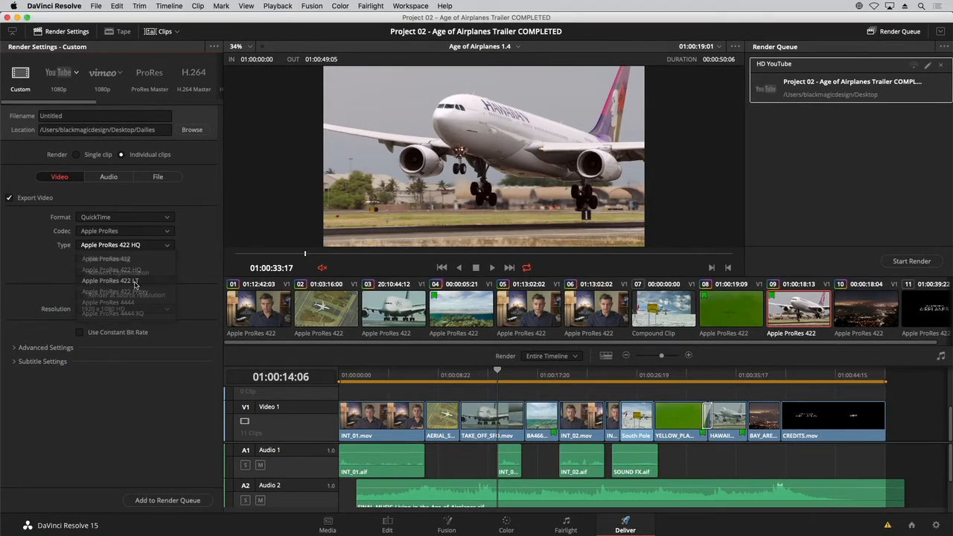
{"action": "left_click", "coordinate": [165, 245]}
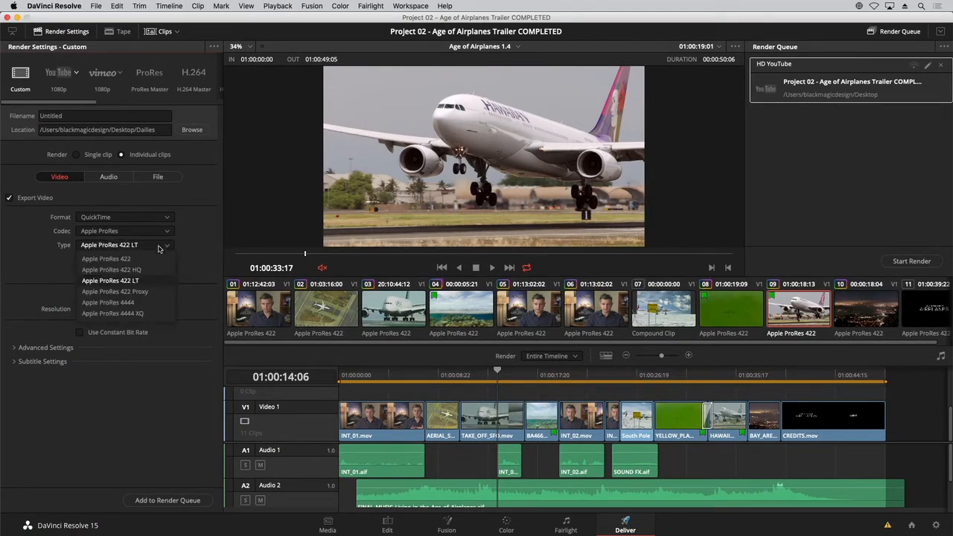
{"action": "left_click", "coordinate": [141, 282]}
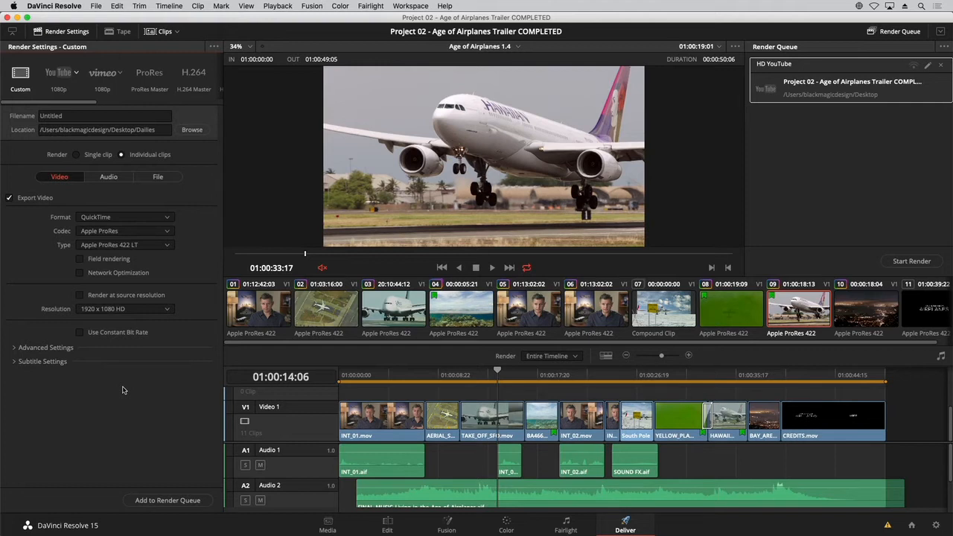
Step: Open the Data Burn-In window and position it over the viewer
{"action": "left_click", "coordinate": [403, 6]}
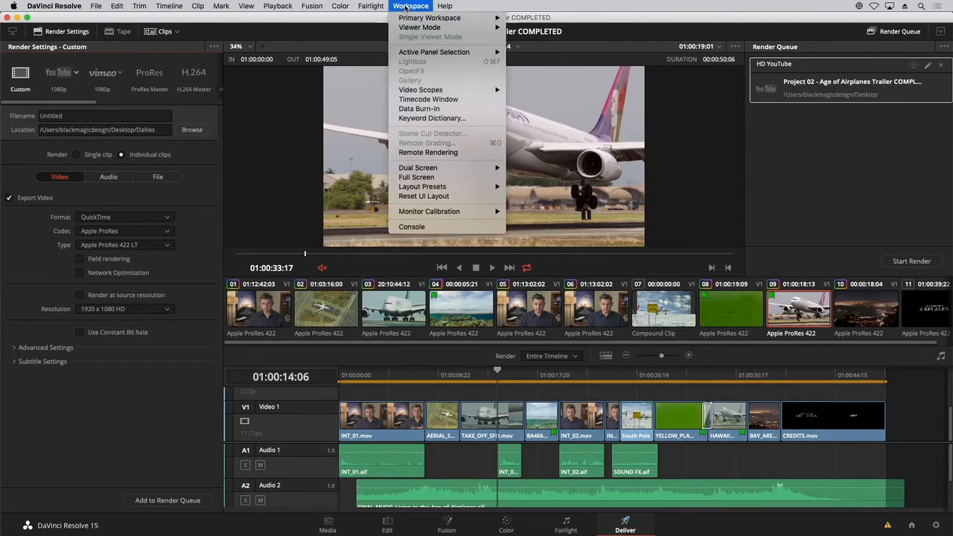
{"action": "left_click", "coordinate": [419, 108]}
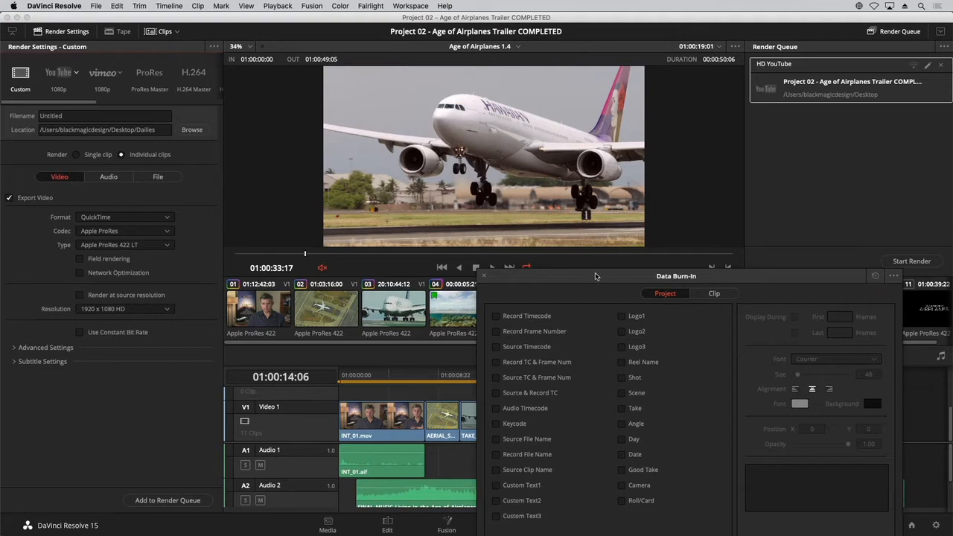
{"action": "mouse_move", "coordinate": [604, 275]}
{"action": "left_mouse_down"}
{"action": "mouse_move", "coordinate": [401, 195]}
{"action": "mouse_move", "coordinate": [381, 97]}
{"action": "left_mouse_up"}
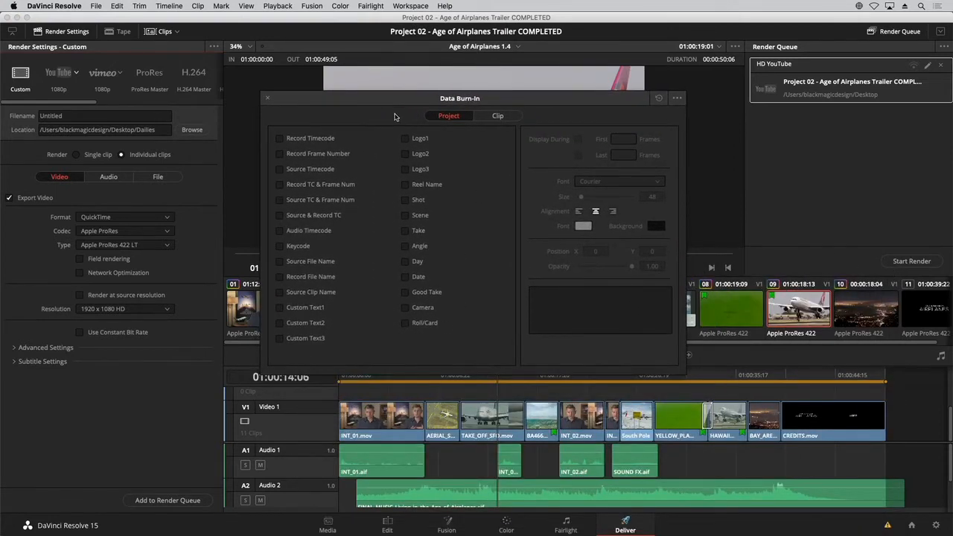
{"action": "mouse_move", "coordinate": [363, 100]}
{"action": "left_mouse_down"}
{"action": "mouse_move", "coordinate": [723, 156]}
{"action": "mouse_move", "coordinate": [691, 194]}
{"action": "mouse_move", "coordinate": [605, 212]}
{"action": "left_mouse_up"}
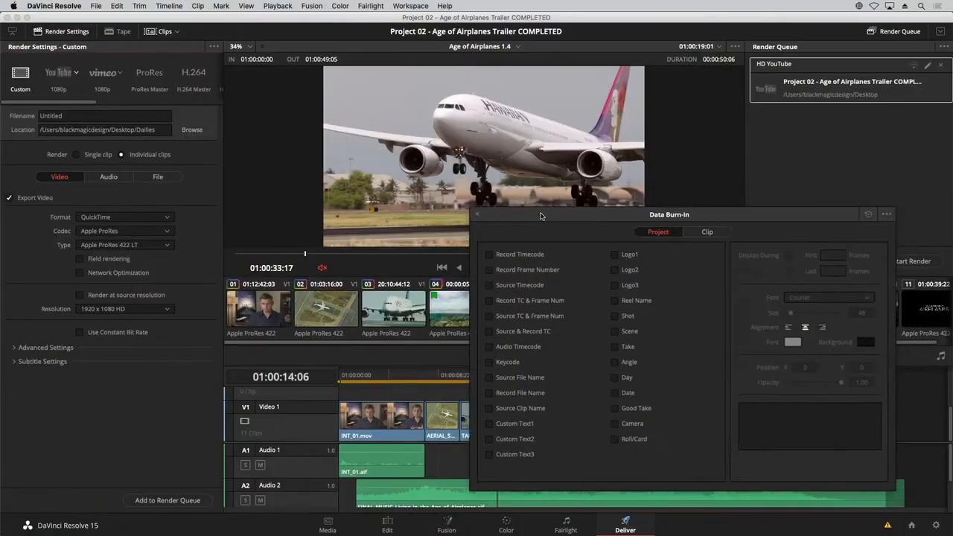
{"action": "left_click_drag", "start_coordinate": [700, 193], "coordinate": [538, 201]}
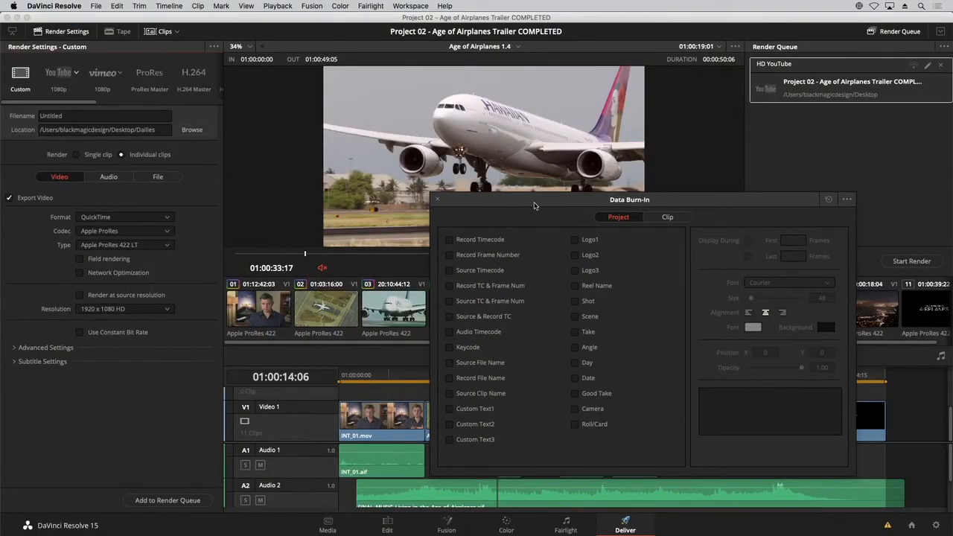
Step: Enable Source Timecode and Source Clip Name burn-ins for the project
{"action": "left_click", "coordinate": [449, 270]}
{"action": "mouse_move", "coordinate": [486, 200]}
{"action": "left_mouse_down"}
{"action": "mouse_move", "coordinate": [630, 262]}
{"action": "mouse_move", "coordinate": [505, 268]}
{"action": "left_mouse_up"}
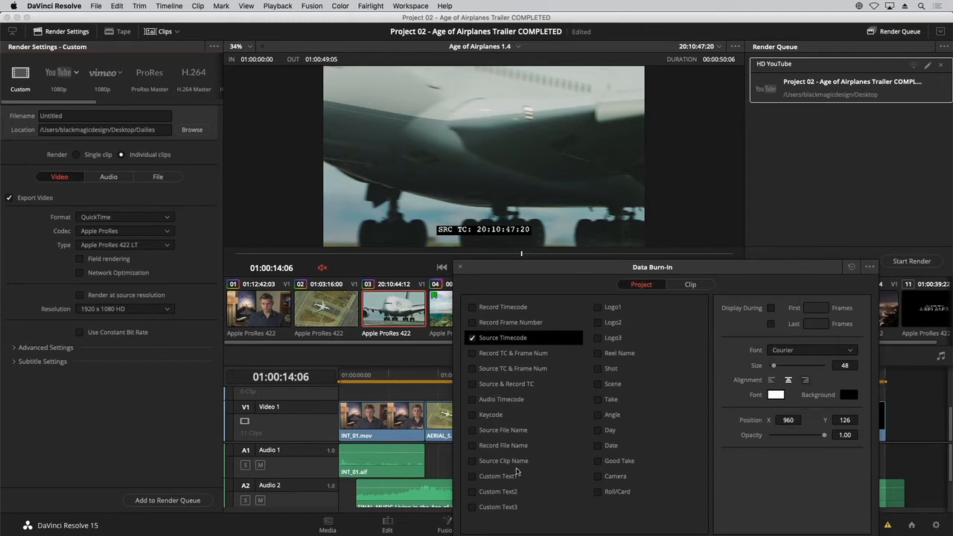
{"action": "left_click", "coordinate": [472, 431]}
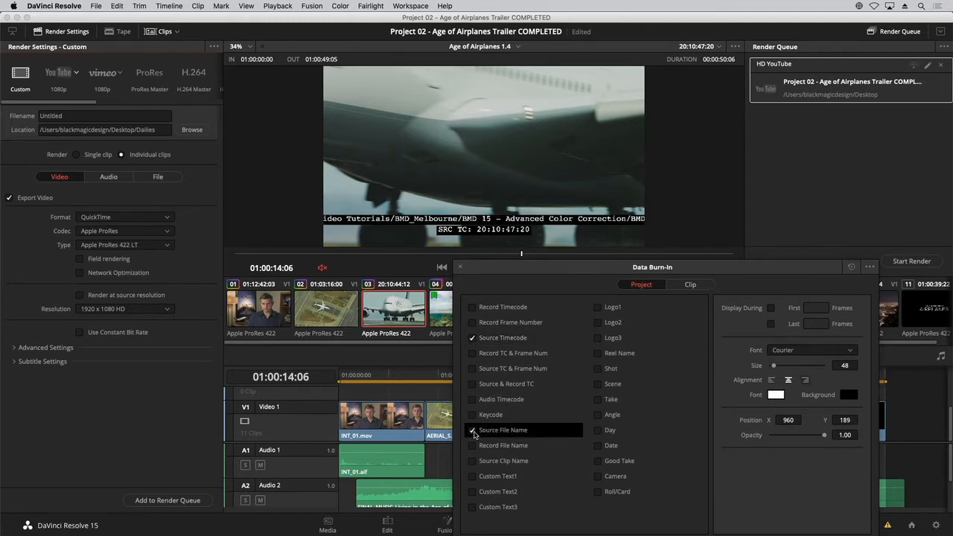
{"action": "left_click", "coordinate": [472, 431]}
{"action": "left_click", "coordinate": [471, 462]}
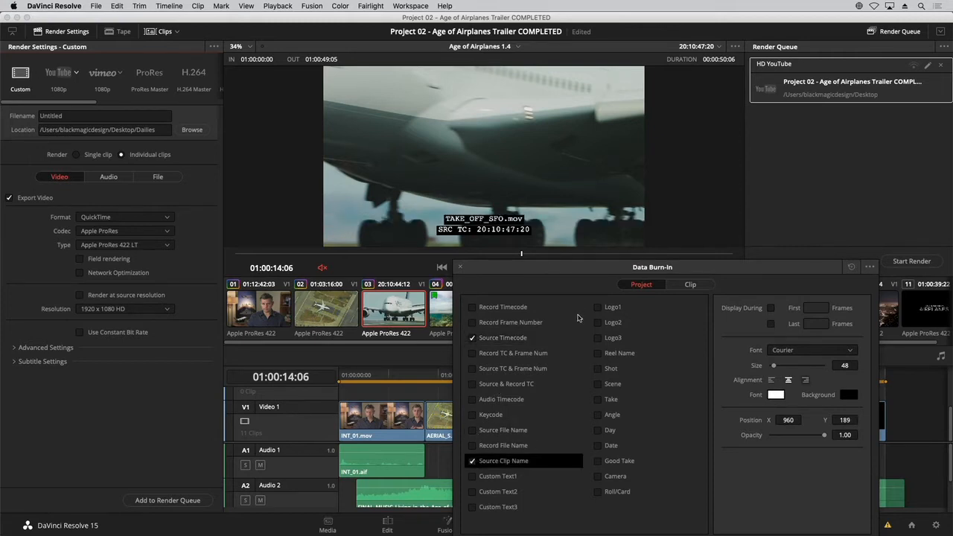
Step: Switch the Data Burn-In window to its Clip settings
{"action": "mouse_move", "coordinate": [592, 276]}
{"action": "left_mouse_down"}
{"action": "mouse_move", "coordinate": [514, 223]}
{"action": "mouse_move", "coordinate": [467, 138]}
{"action": "left_mouse_up"}
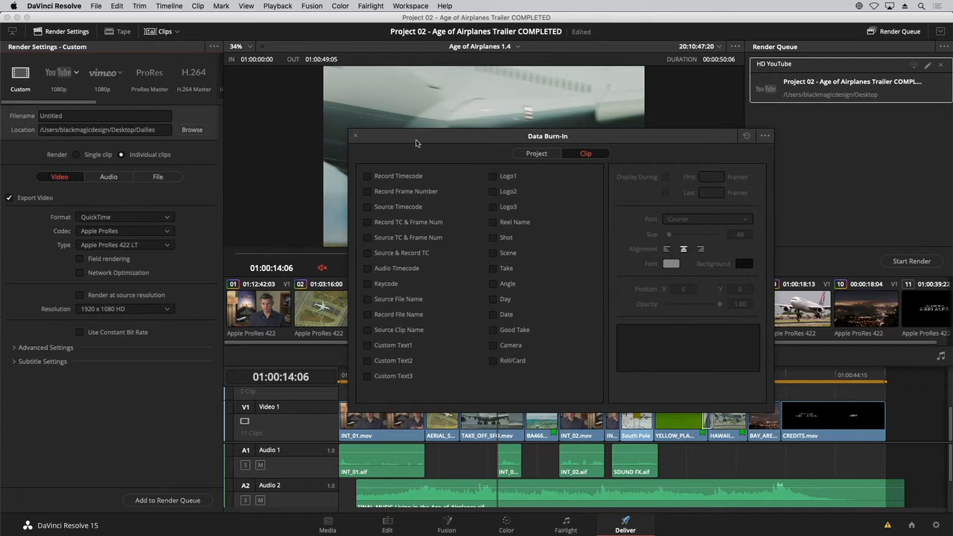
{"action": "left_click_drag", "start_coordinate": [416, 143], "coordinate": [399, 153]}
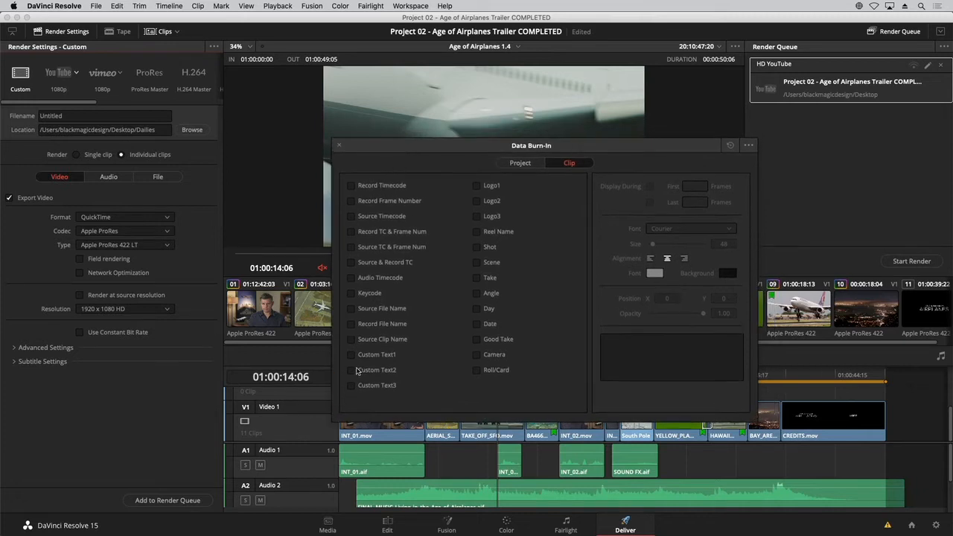